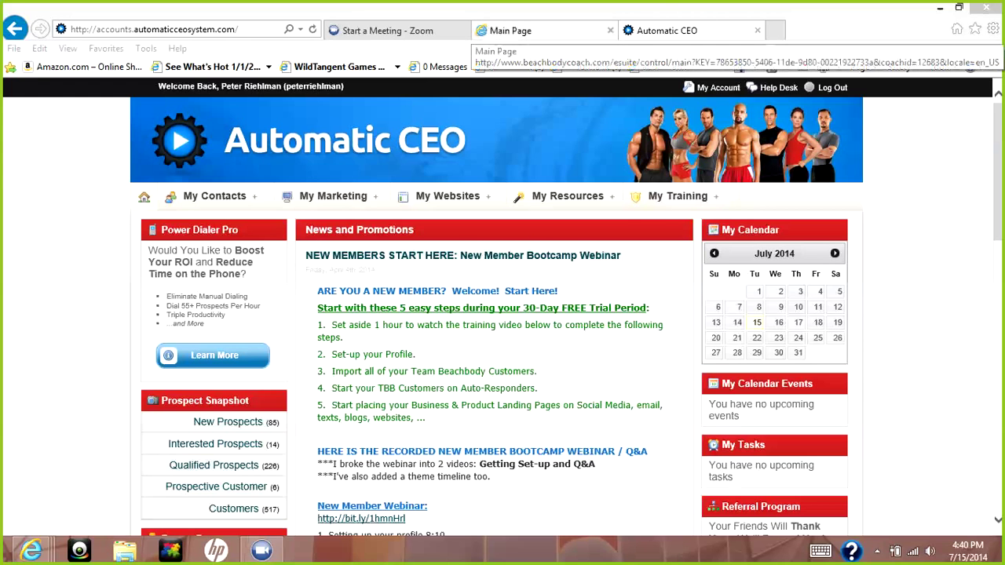
# - In the Coach Online Office, run My Customers > Customer Search to list all customers
pyautogui.click(509, 31)
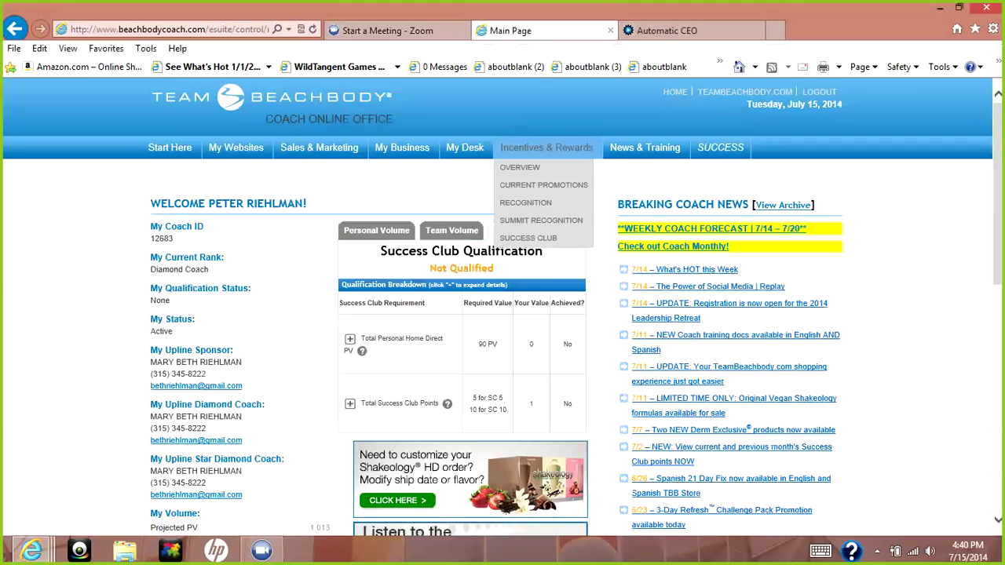
pyautogui.moveTo(402, 147)
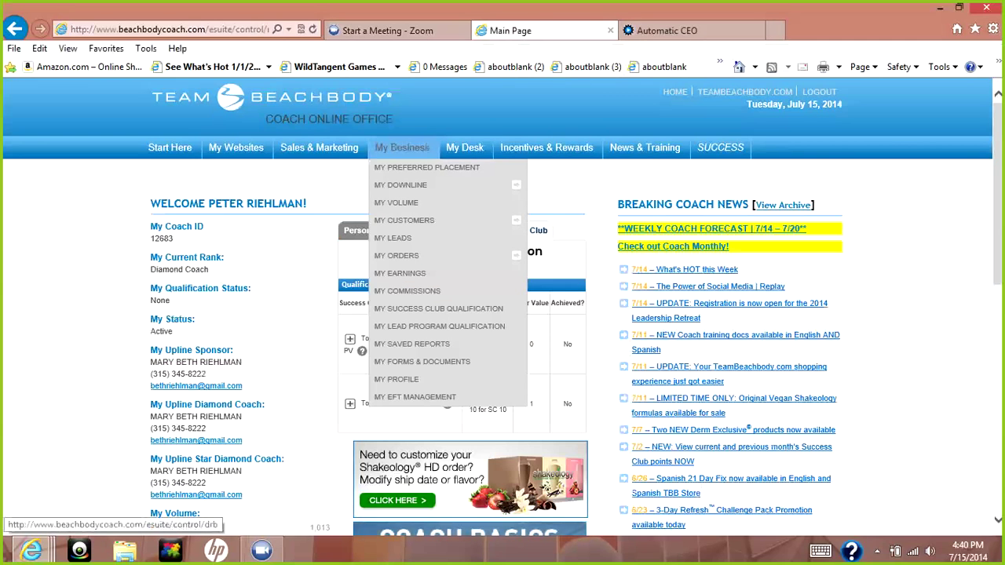
pyautogui.moveTo(404, 220)
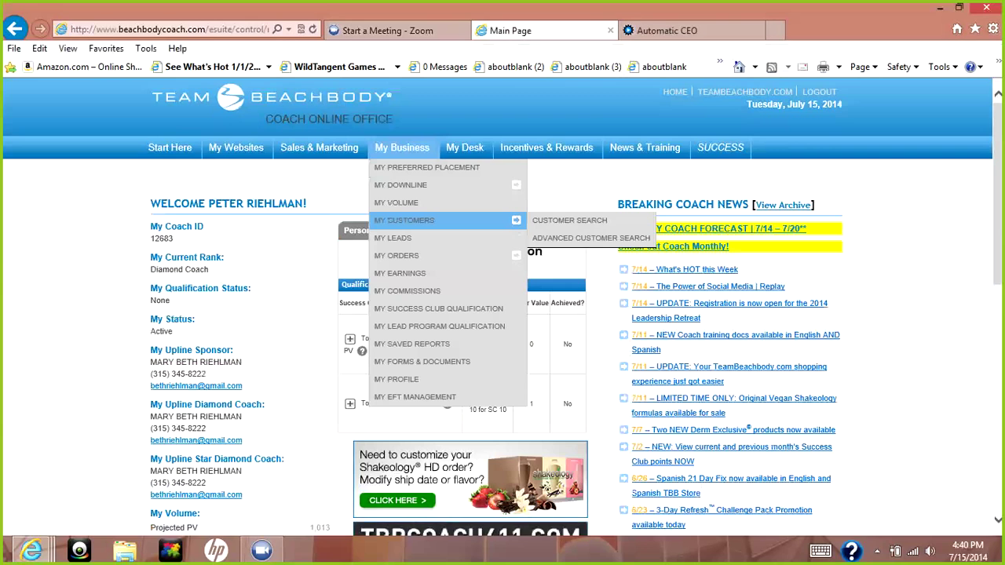
pyautogui.click(570, 220)
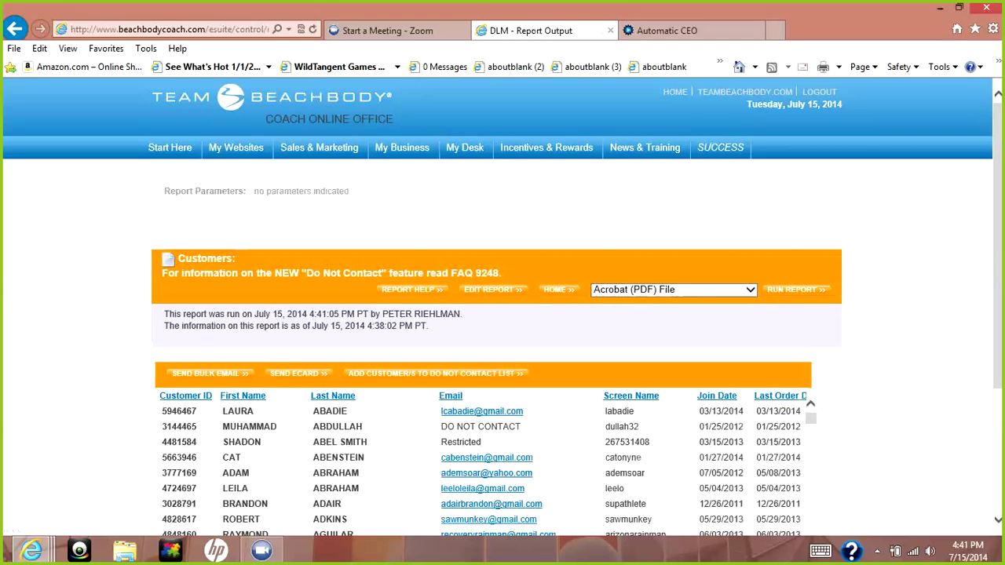
# - Set the Customers report format to Excel, then open Edit Report to show its criteria
pyautogui.hotkey('alt', 'Down')
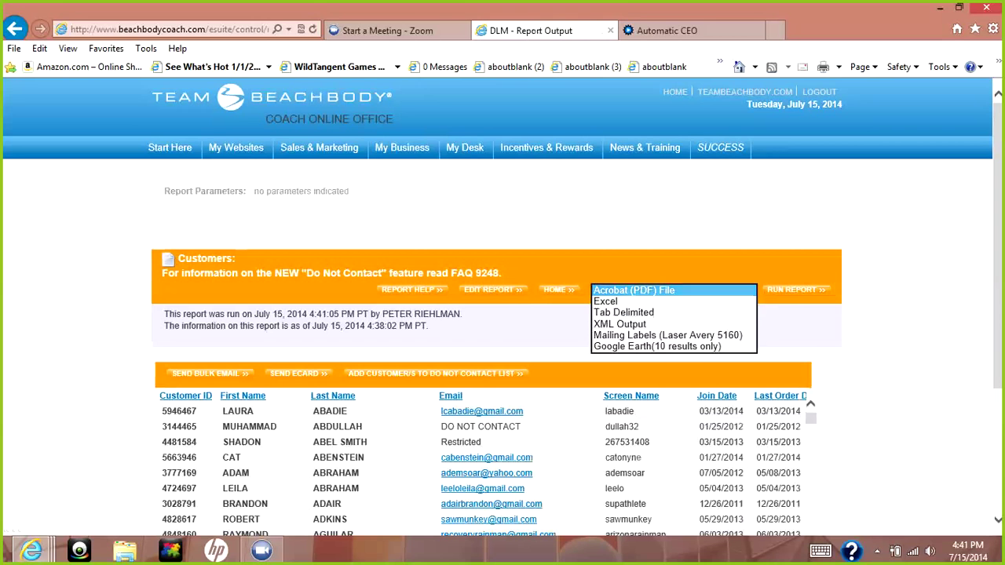
pyautogui.press('Down')
pyautogui.press('Return')
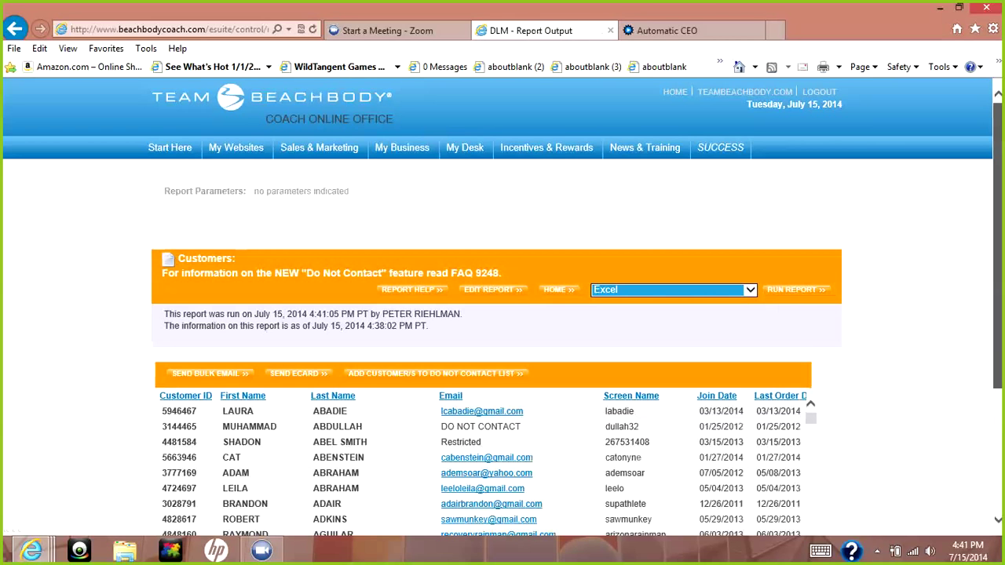
pyautogui.scroll(-1, 502, 307)
pyautogui.scroll(1, 502, 306)
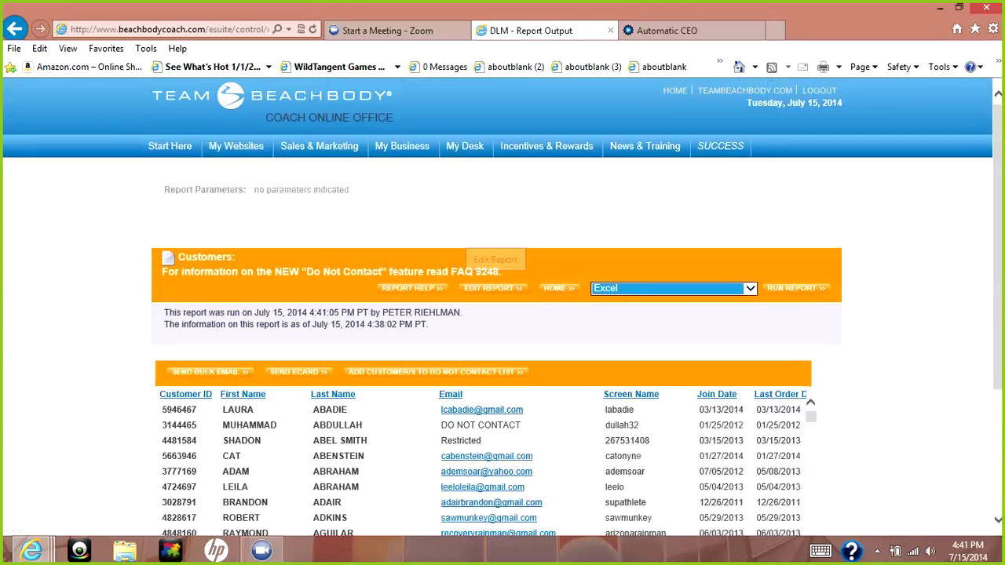
pyautogui.click(488, 288)
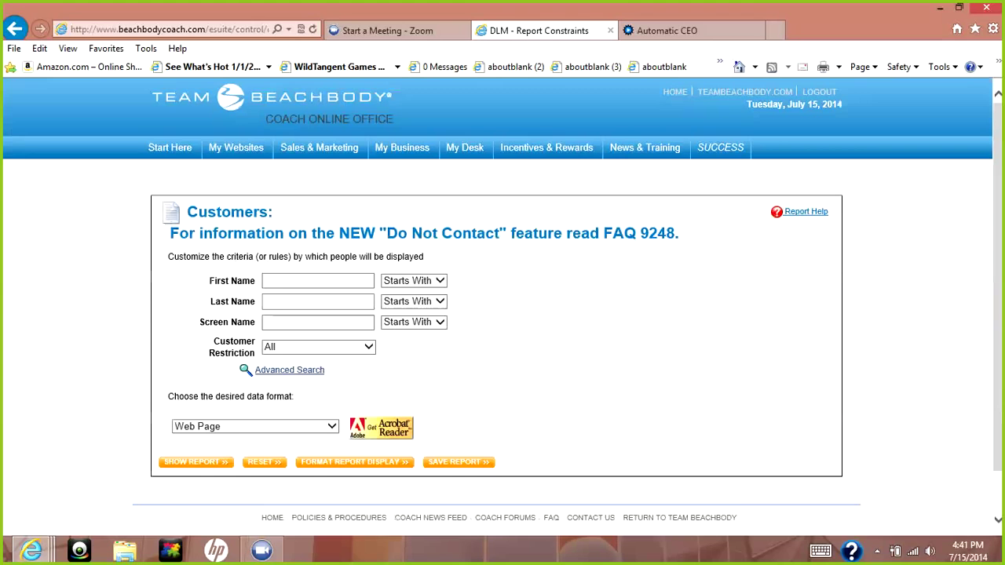
# - Open Advanced Search and look through its contact, order and product filters, all set to All
pyautogui.click(289, 369)
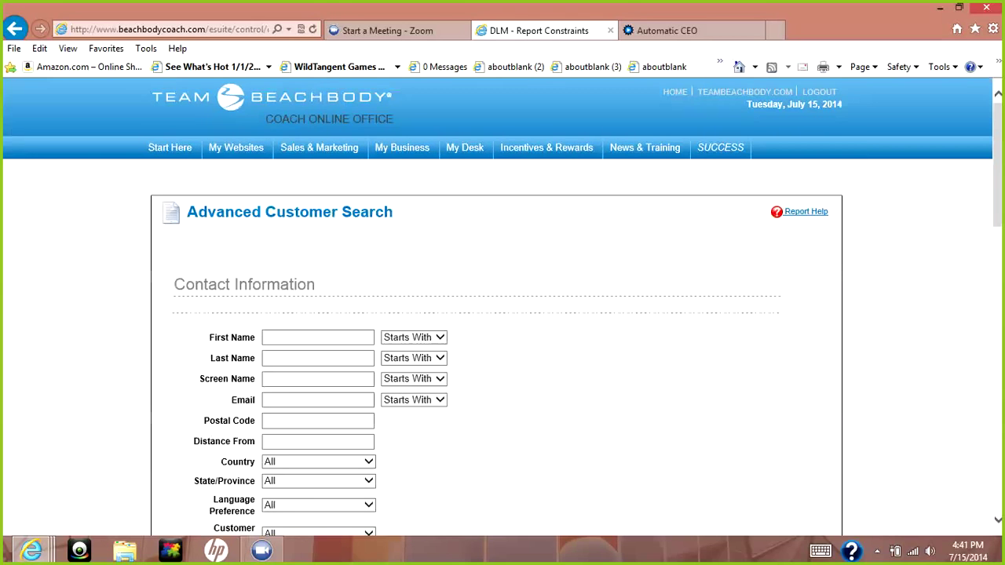
pyautogui.scroll(-1, 503, 307)
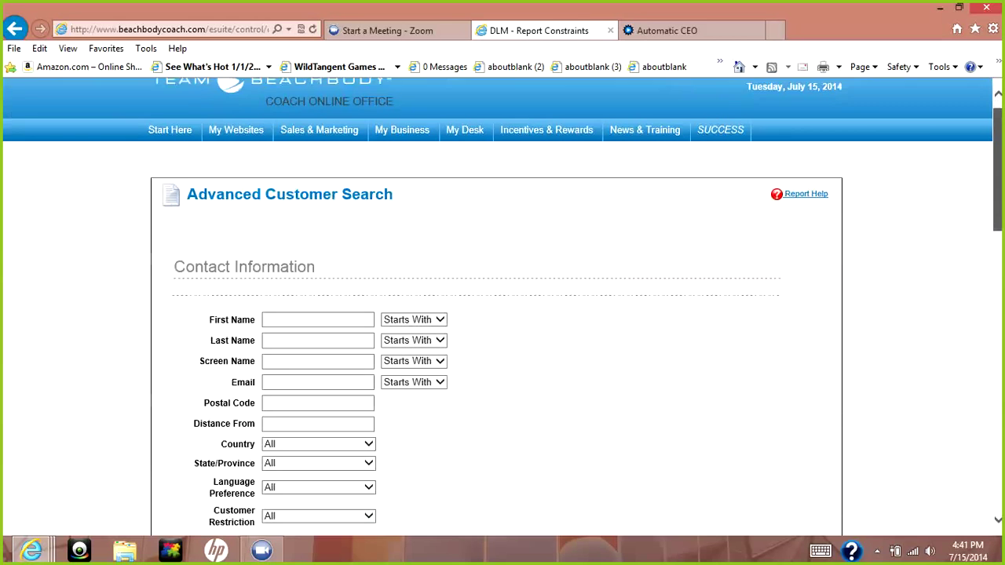
pyautogui.scroll(-2, 503, 307)
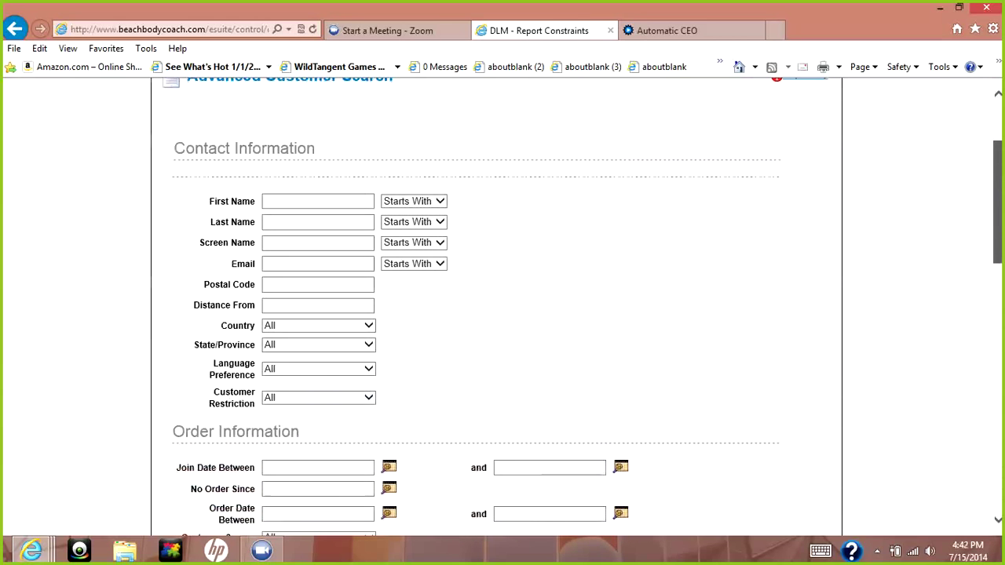
pyautogui.scroll(-4, 502, 307)
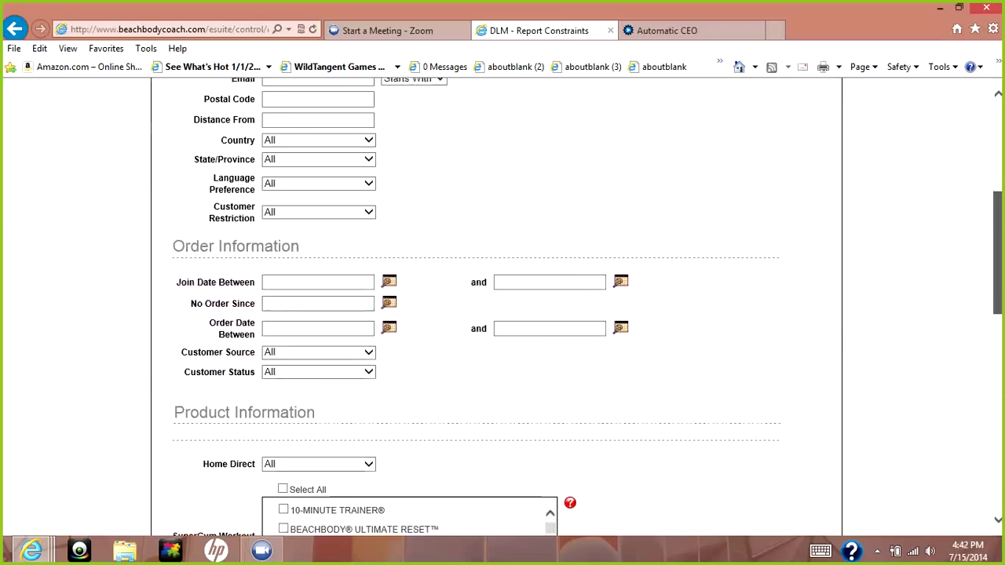
pyautogui.scroll(-2, 502, 307)
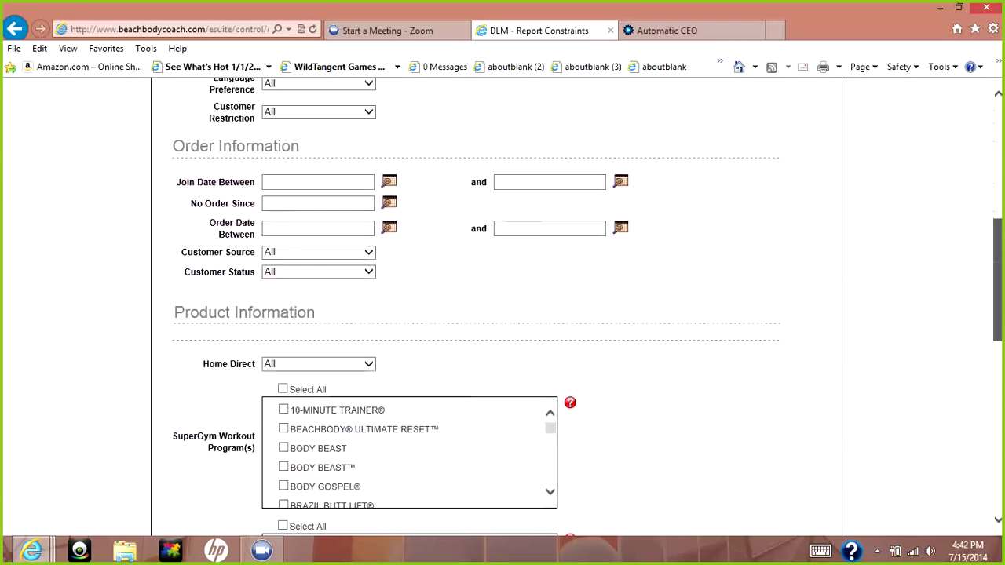
pyautogui.scroll(1, 503, 307)
pyautogui.scroll(-1, 502, 307)
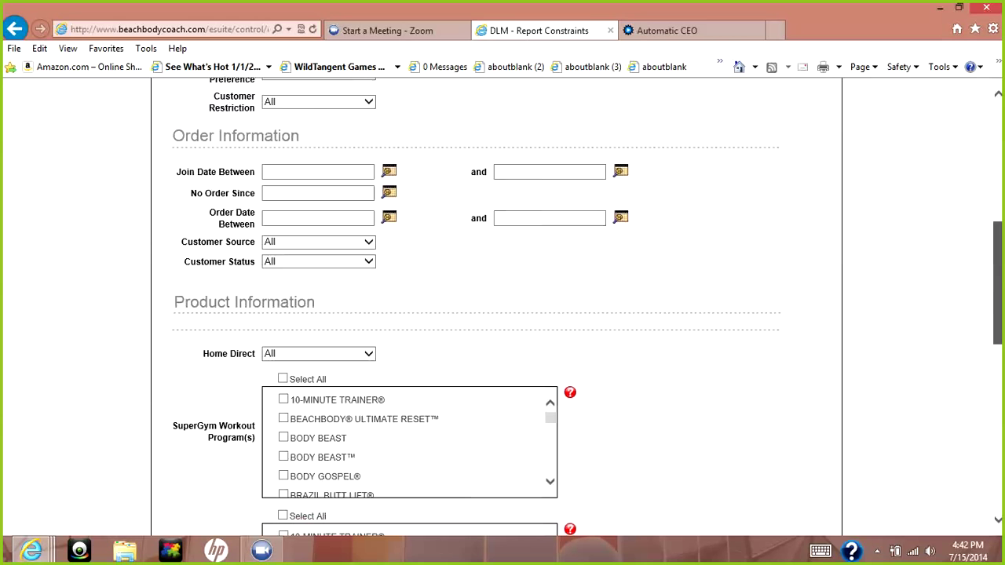
pyautogui.scroll(-3, 502, 307)
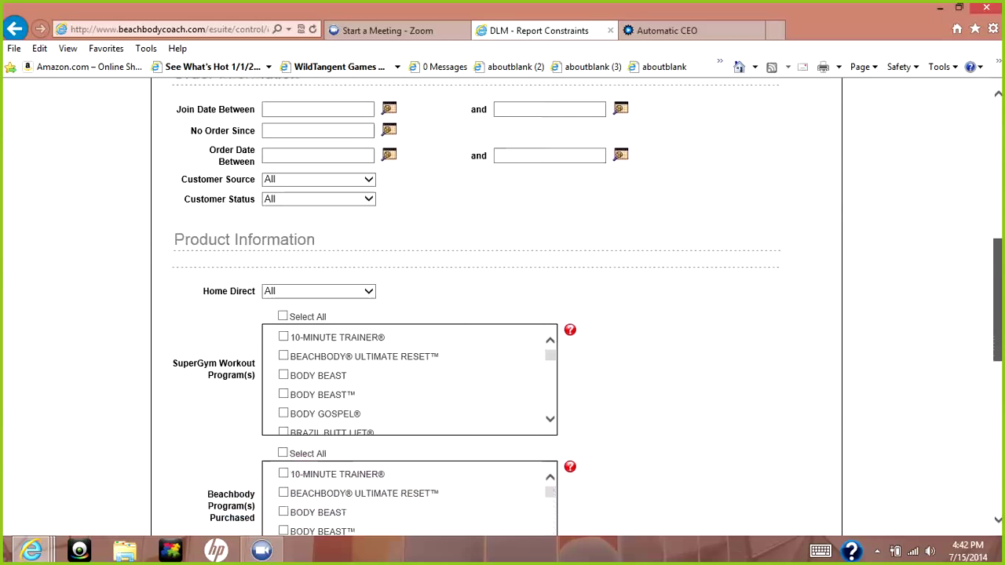
pyautogui.scroll(5, 503, 307)
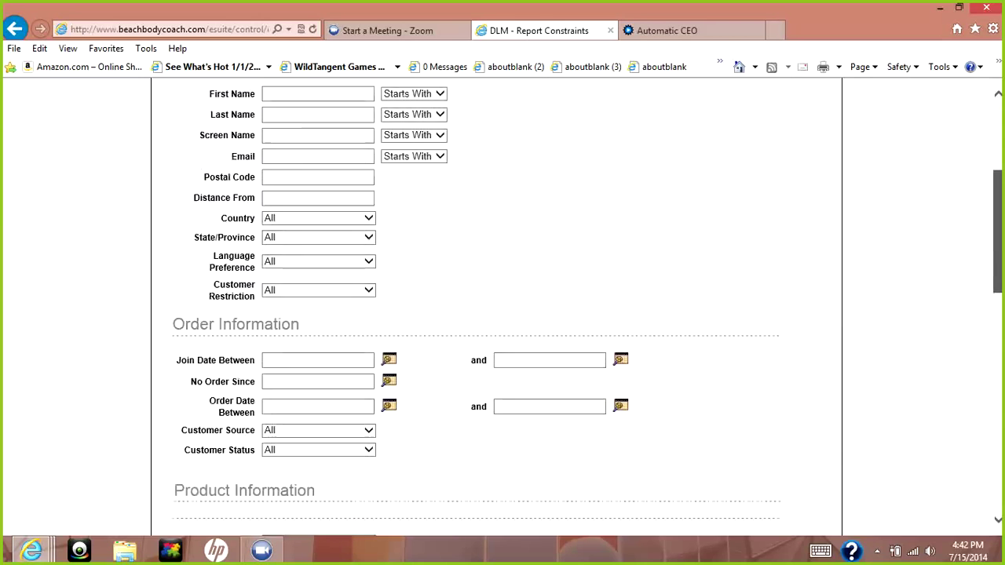
pyautogui.scroll(2, 503, 307)
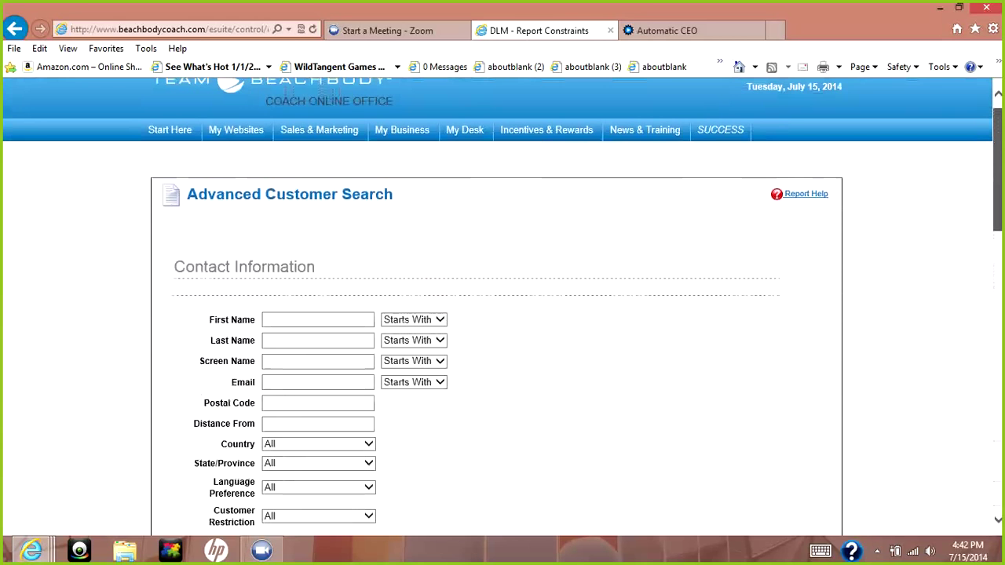
pyautogui.scroll(-1, 503, 314)
pyautogui.scroll(-3, 503, 307)
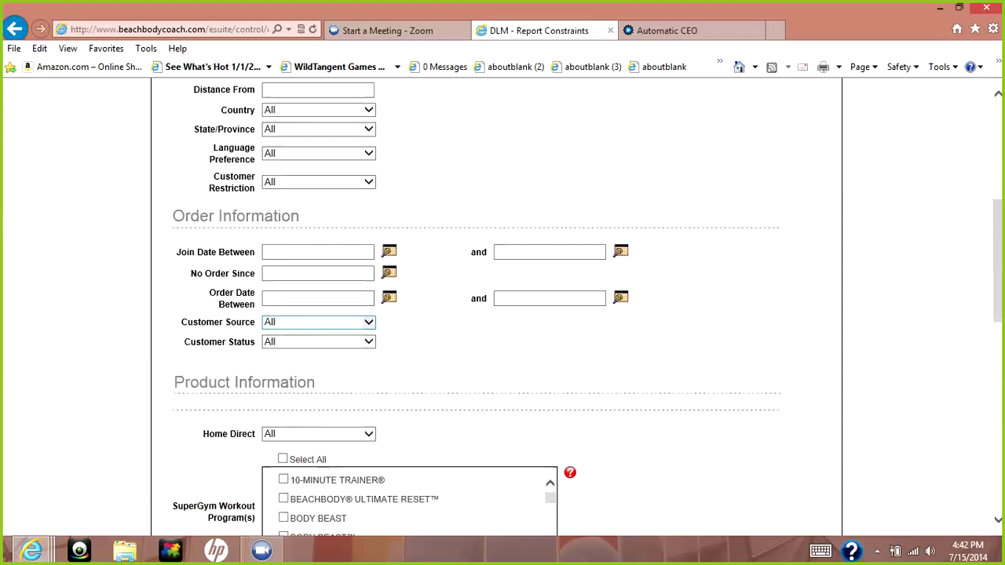
# - Check the Customer Source options, leave it at All, and return to the Automatic CEO dashboard
pyautogui.click(318, 322)
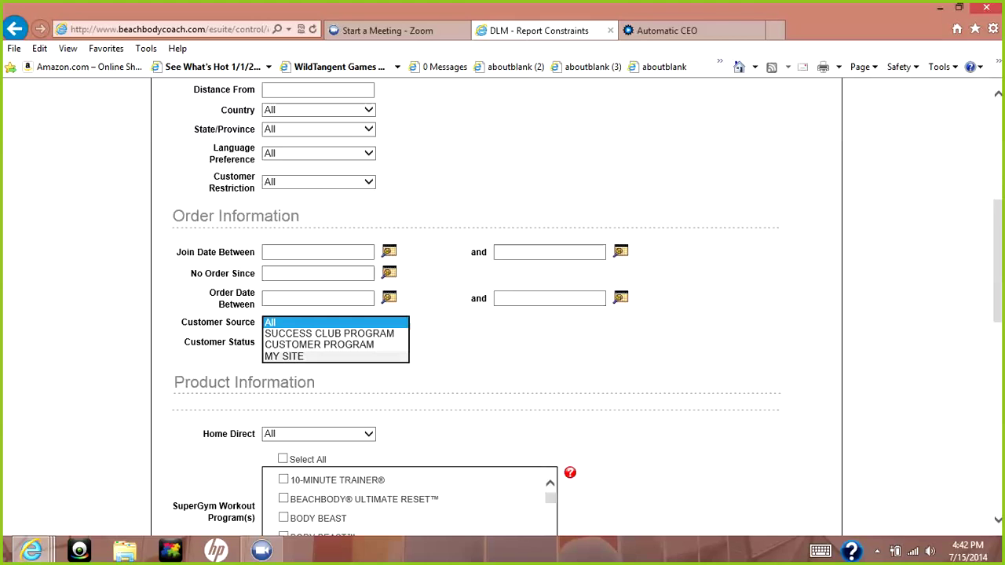
pyautogui.press('Escape')
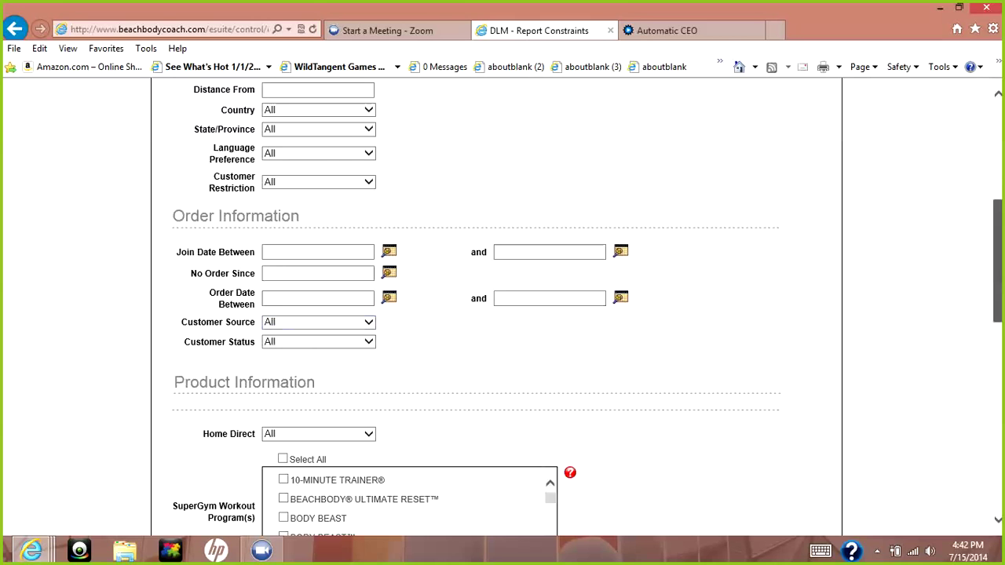
pyautogui.scroll(-2, 503, 306)
pyautogui.scroll(-6, 502, 306)
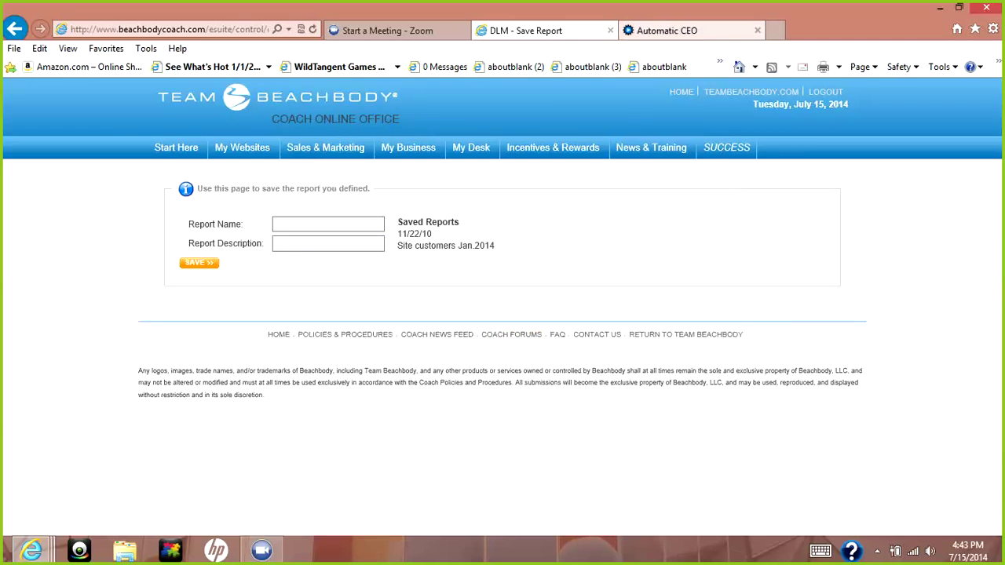
pyautogui.click(666, 30)
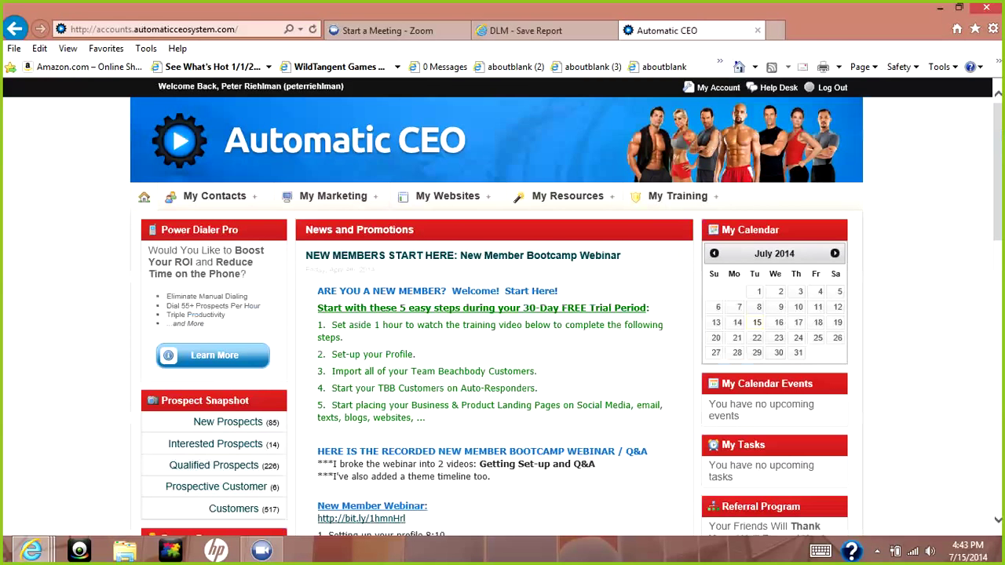
# - Show the All Contacts list from My Contacts > View Contacts
pyautogui.scroll(-1, 502, 314)
pyautogui.scroll(1, 503, 314)
pyautogui.moveTo(215, 195)
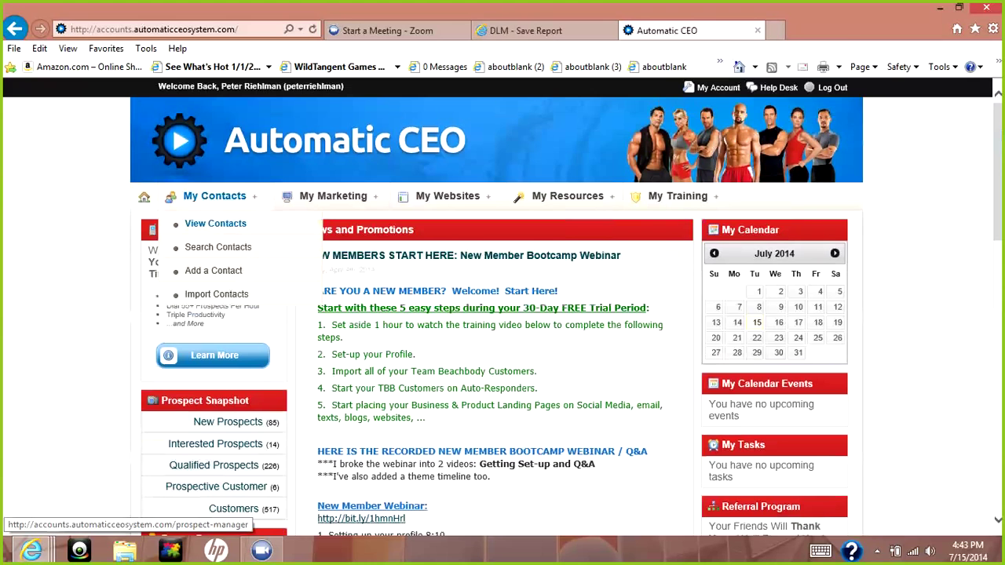
pyautogui.click(215, 223)
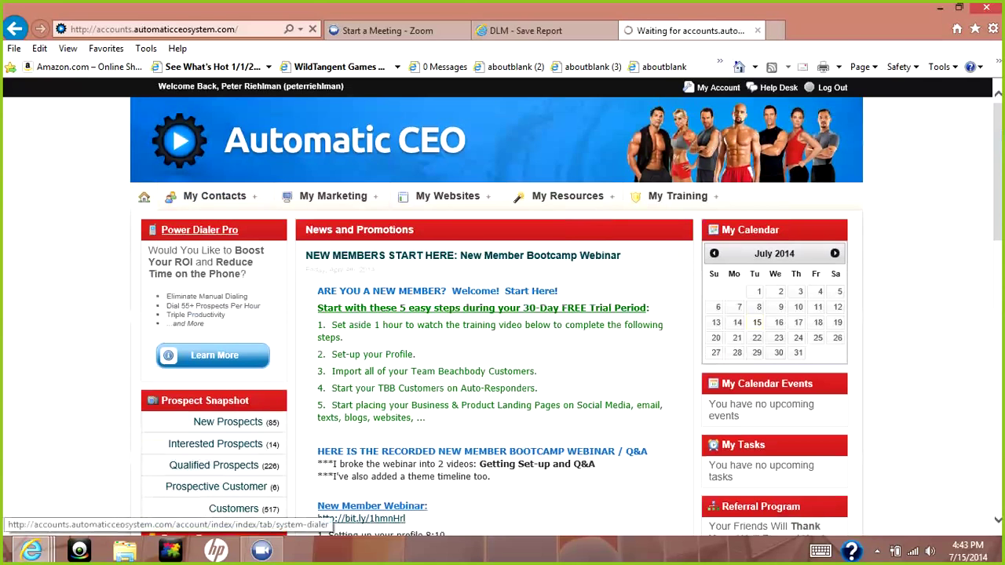
pyautogui.moveTo(215, 227)
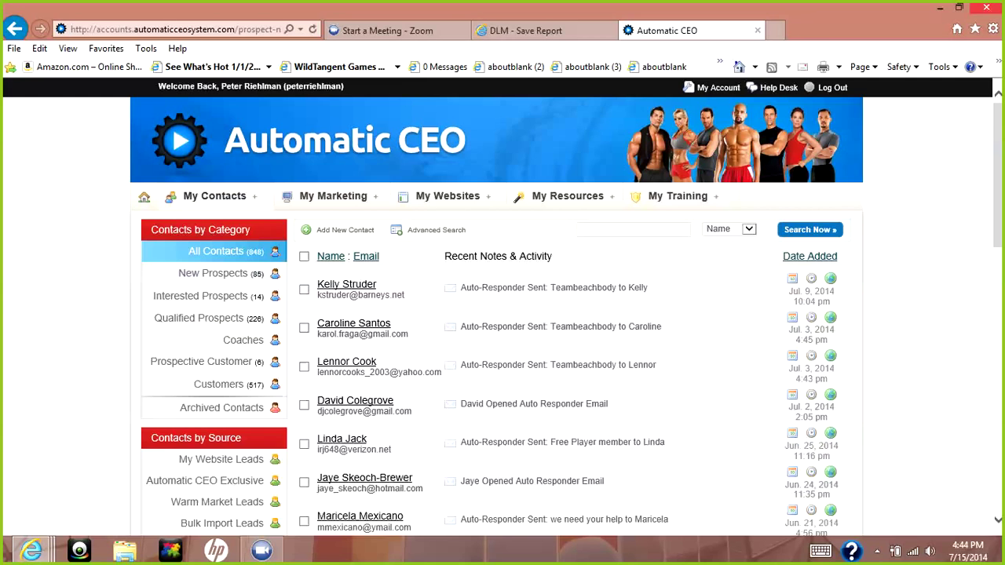
# - Review Search Contacts criteria, keeping Category and Equals, then open the Add New Contact form
pyautogui.moveTo(215, 196)
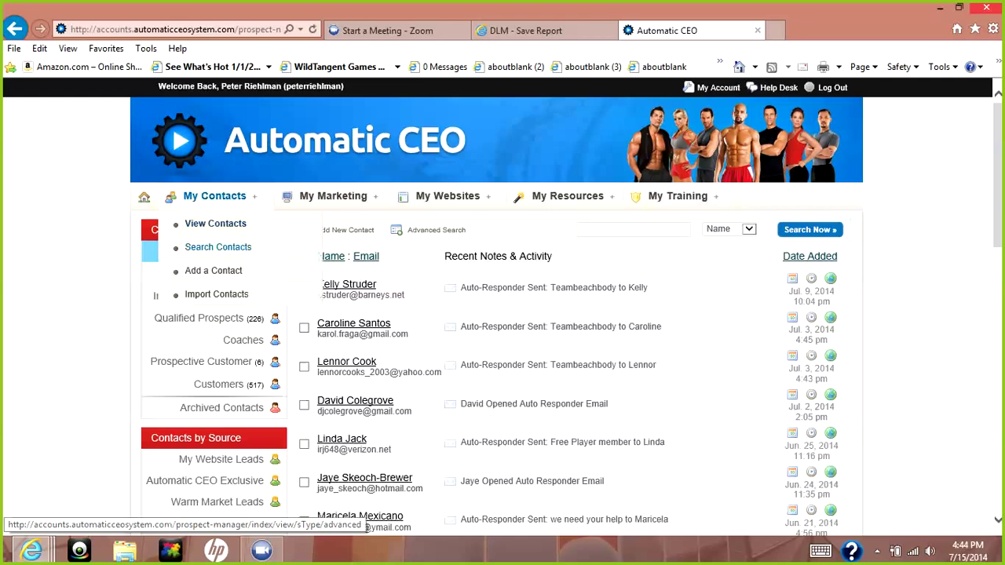
pyautogui.click(217, 247)
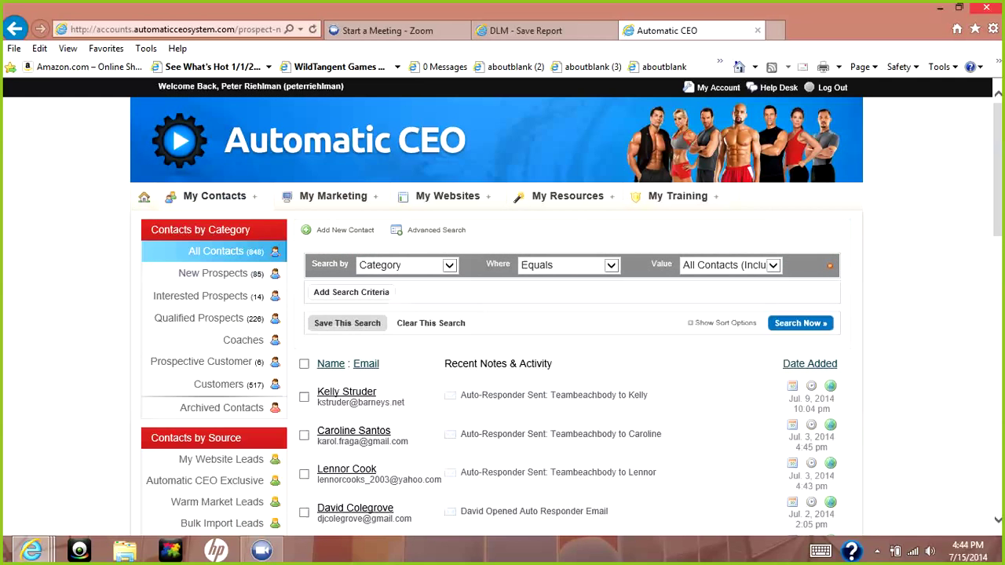
pyautogui.click(406, 265)
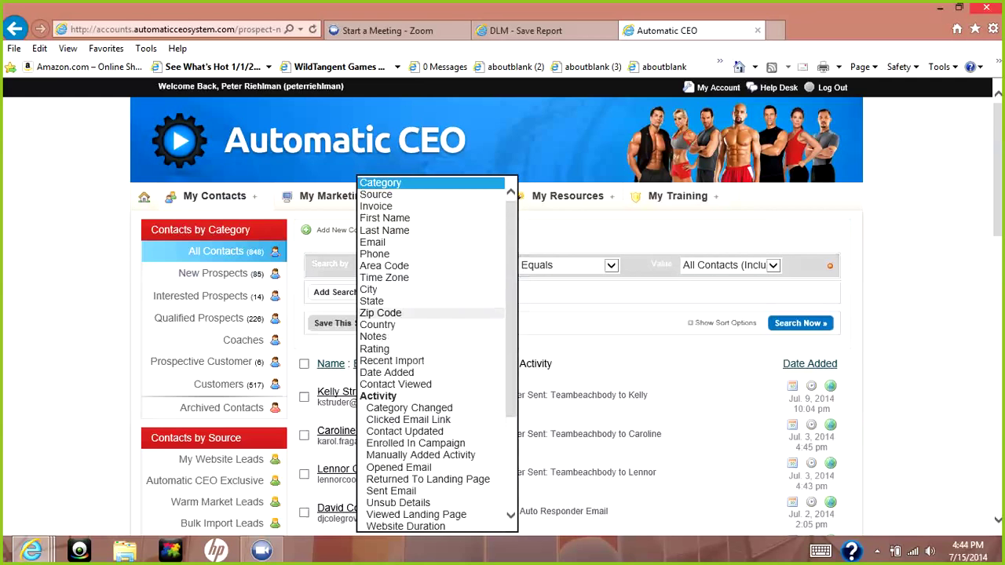
pyautogui.click(409, 183)
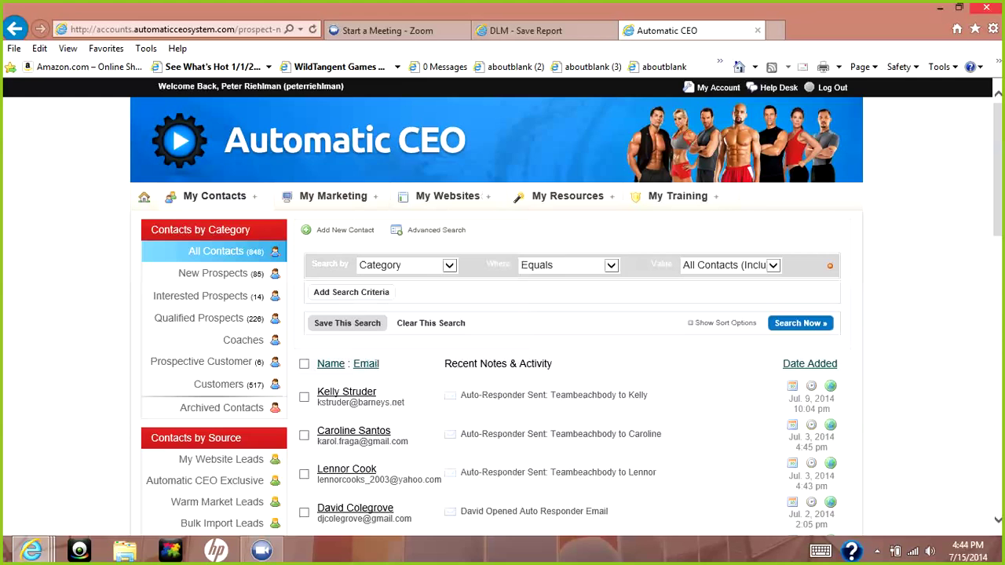
pyautogui.click(565, 264)
pyautogui.click(550, 275)
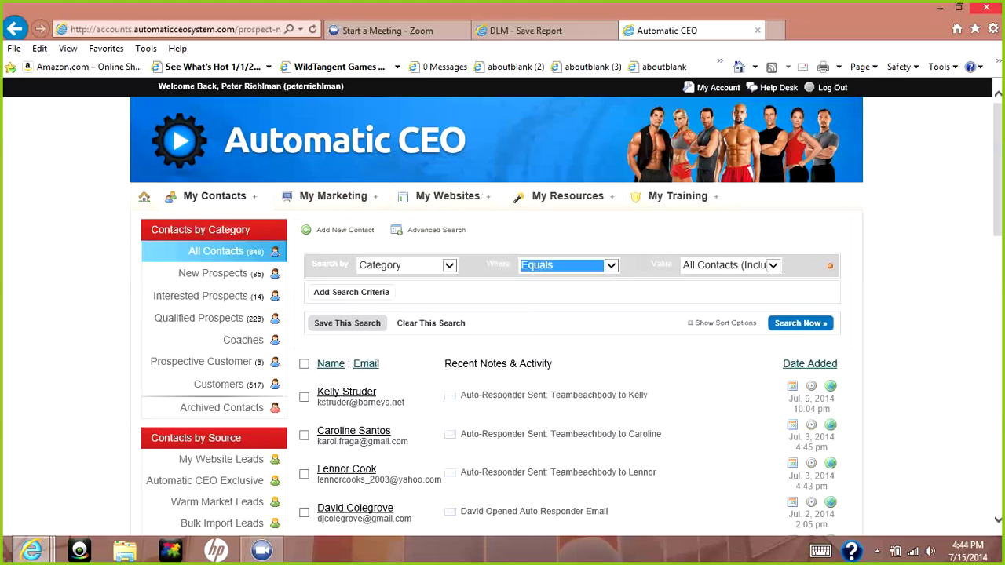
pyautogui.moveTo(214, 195)
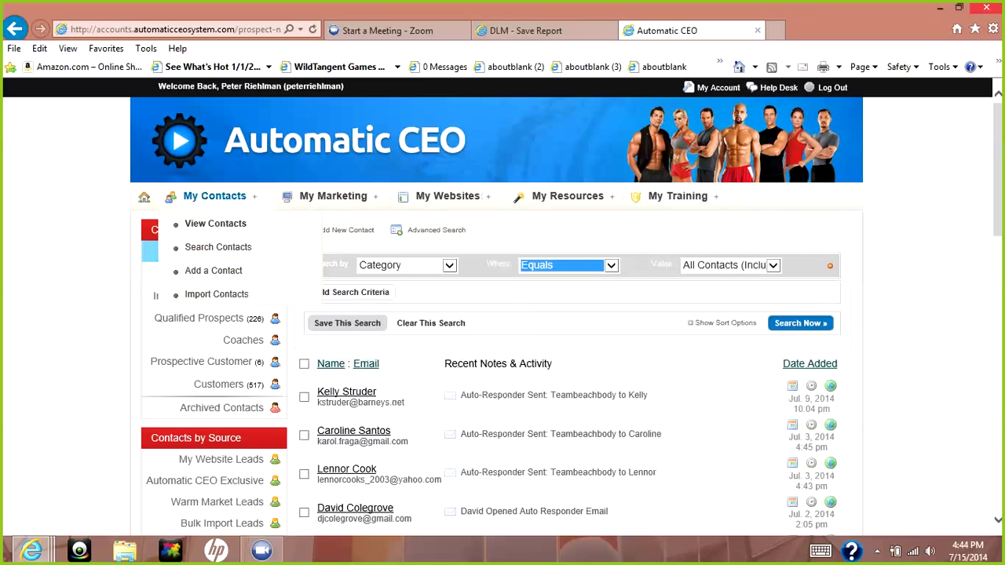
pyautogui.click(212, 270)
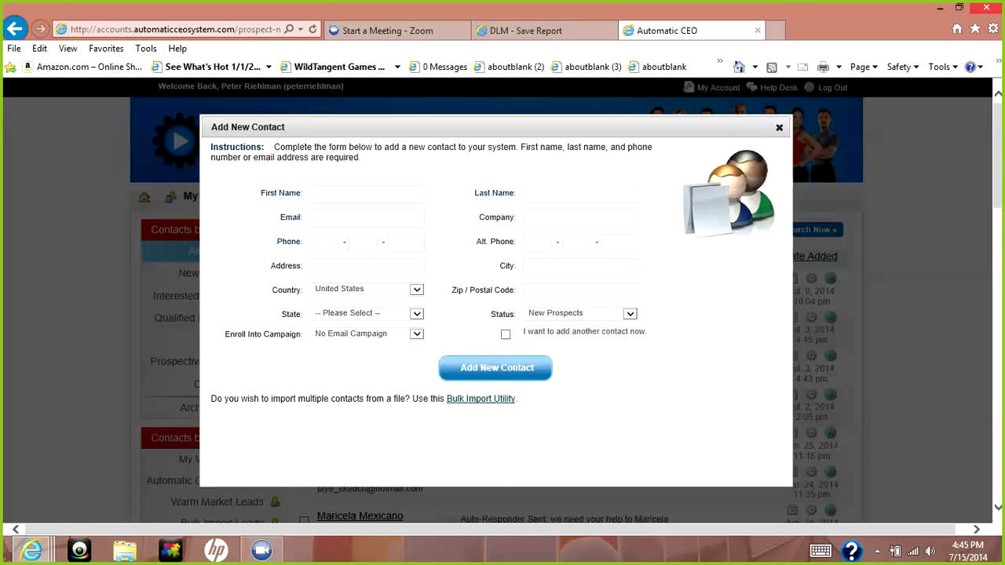
# - Check the campaign and status options, keep New Prospects, and close the form unsaved
pyautogui.click(369, 333)
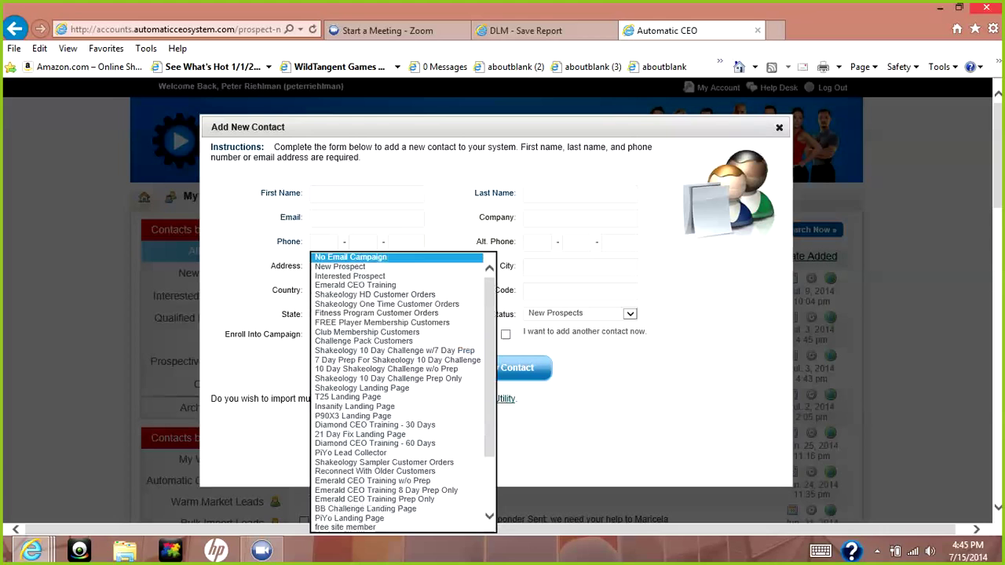
pyautogui.click(525, 218)
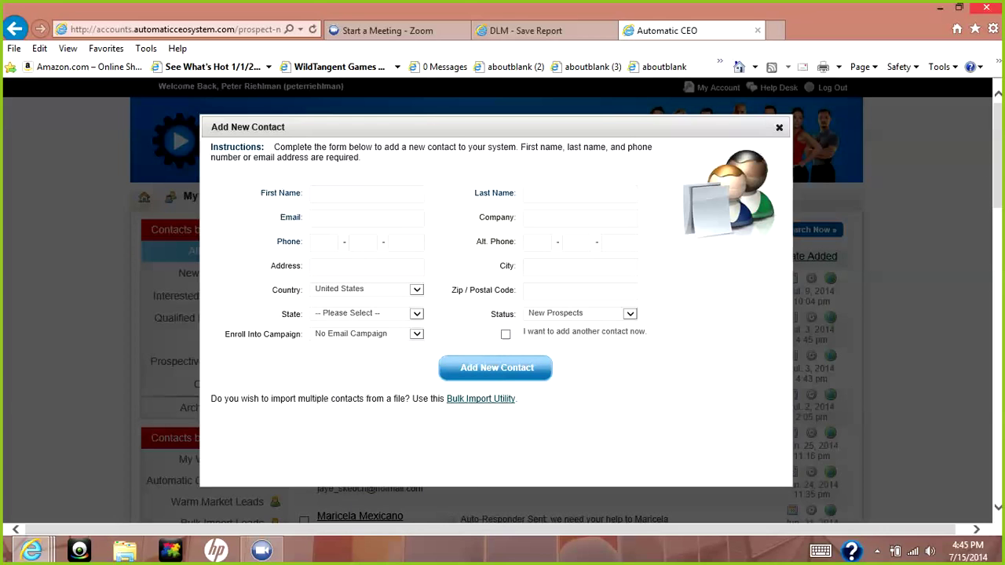
pyautogui.click(581, 313)
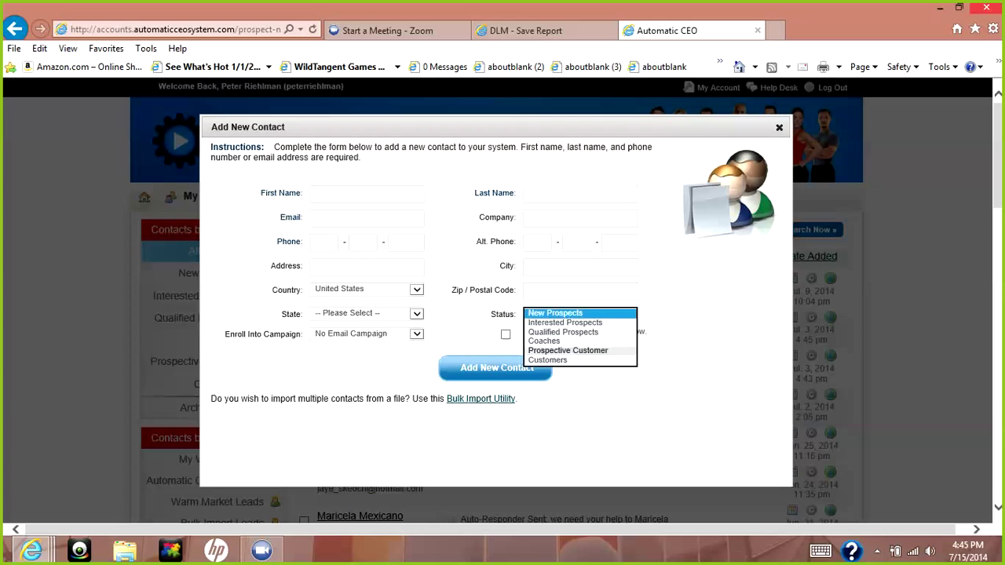
pyautogui.press('Escape')
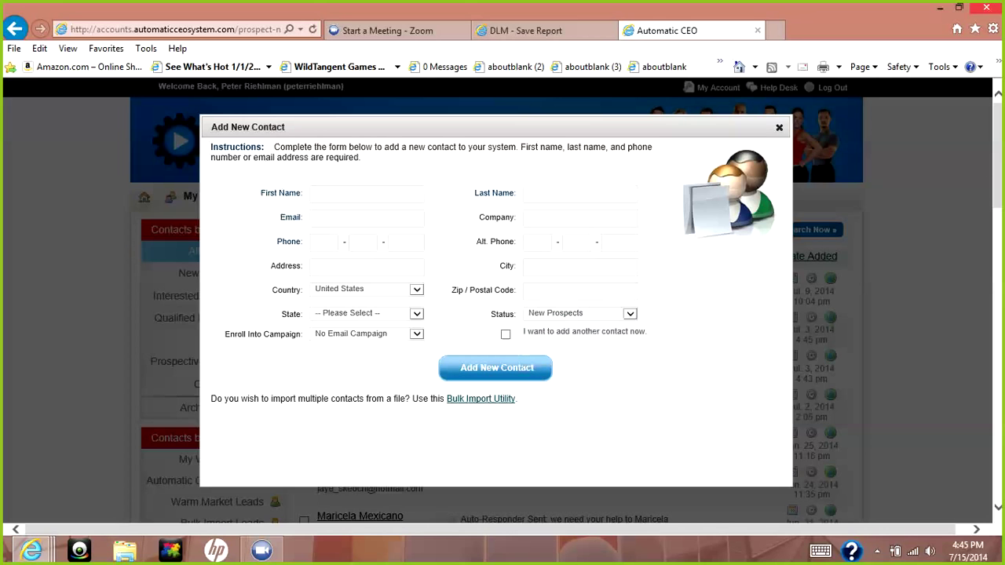
pyautogui.click(779, 126)
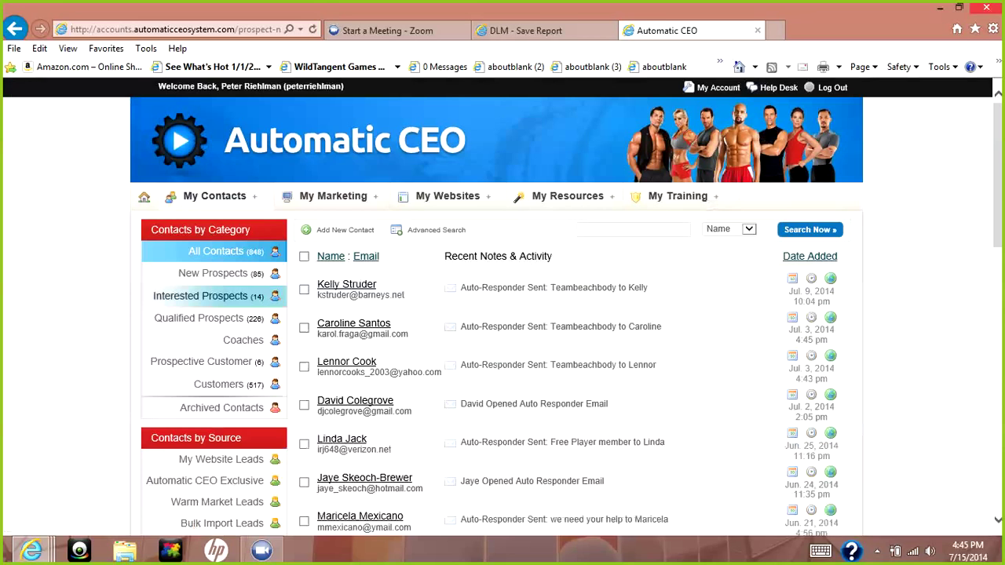
pyautogui.moveTo(215, 196)
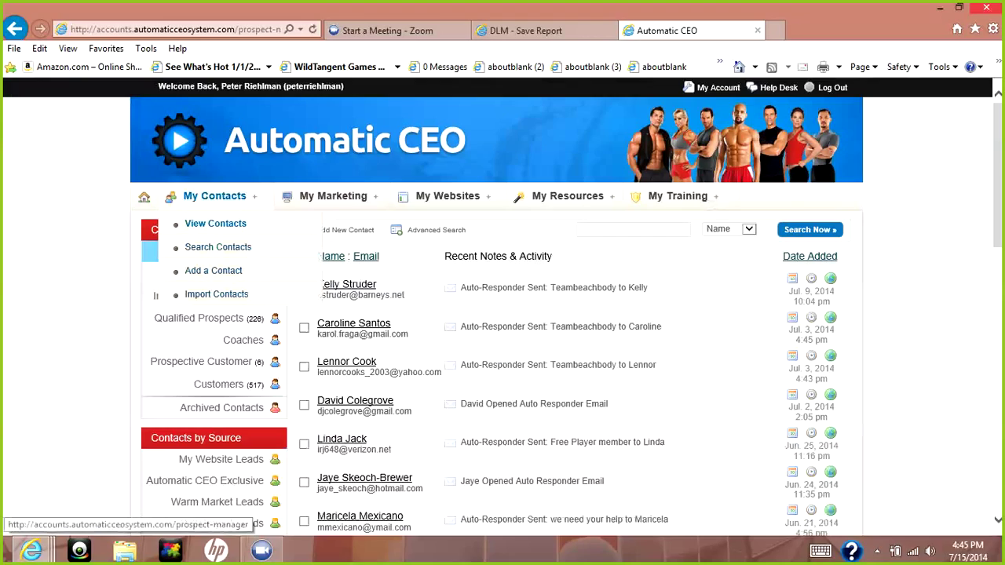
pyautogui.moveTo(332, 196)
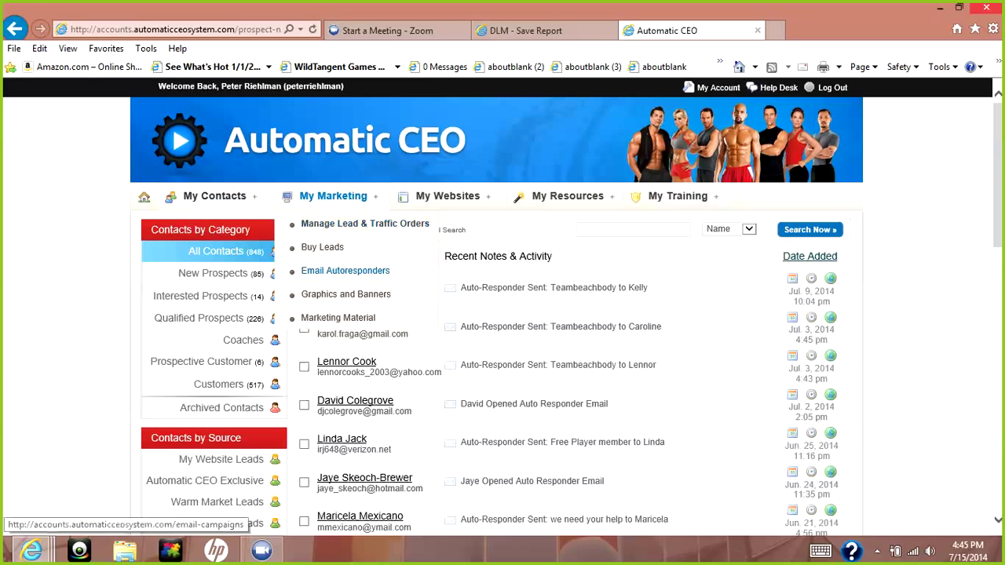
# - In Email Autoresponders, open the pats free member custom campaign to show its six messages
pyautogui.click(345, 270)
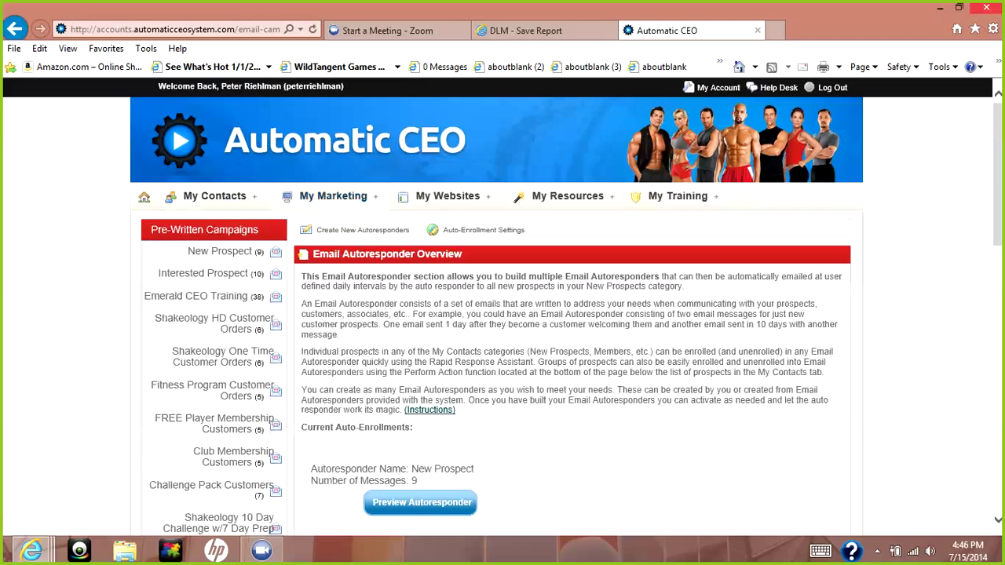
pyautogui.scroll(-5, 503, 306)
pyautogui.scroll(-7, 503, 306)
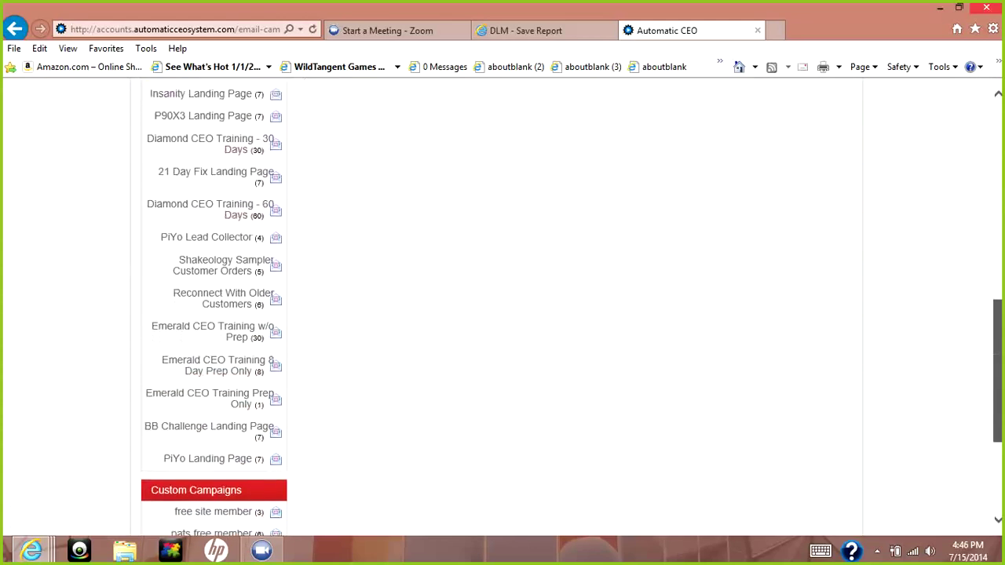
pyautogui.scroll(-4, 503, 306)
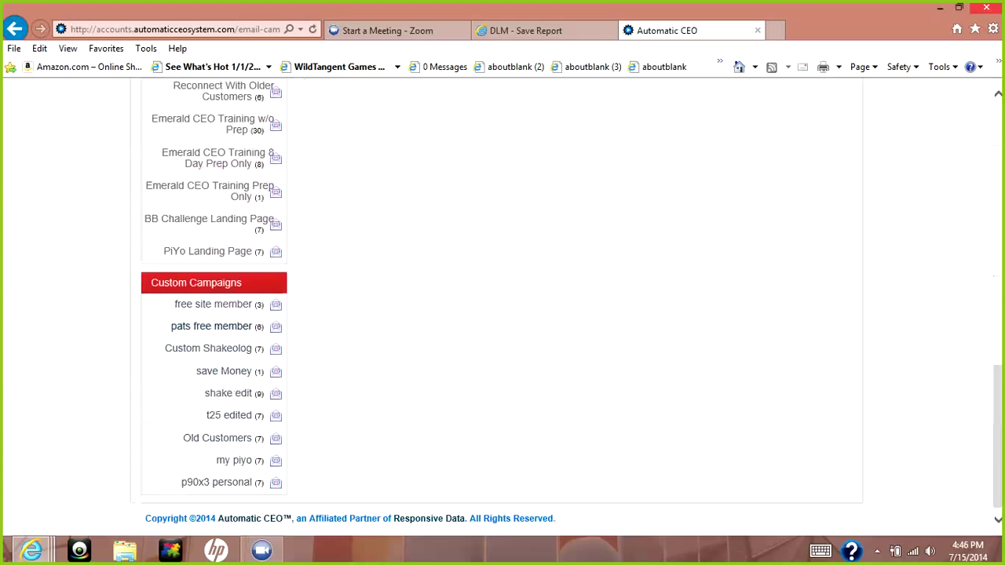
pyautogui.click(211, 326)
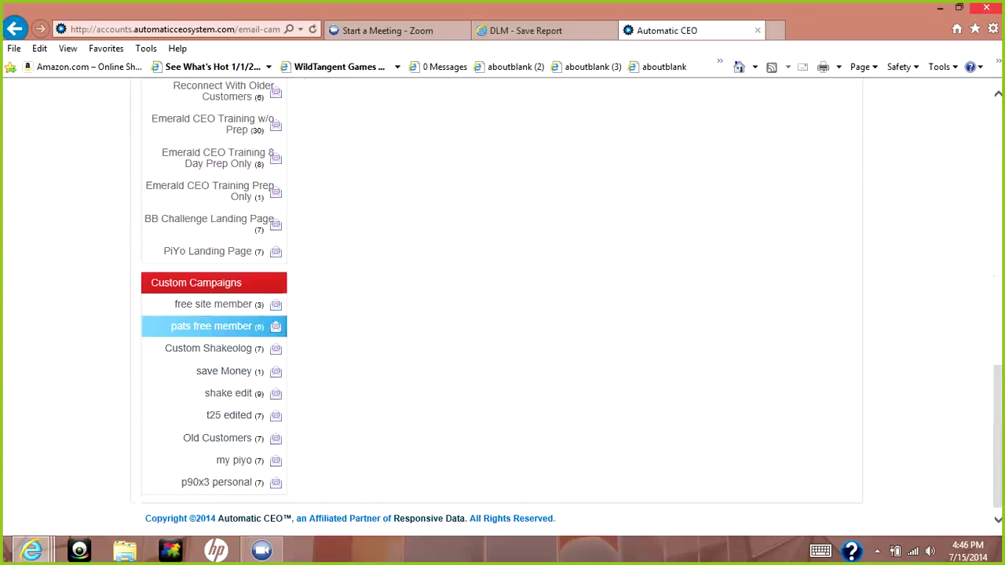
pyautogui.scroll(12, 503, 314)
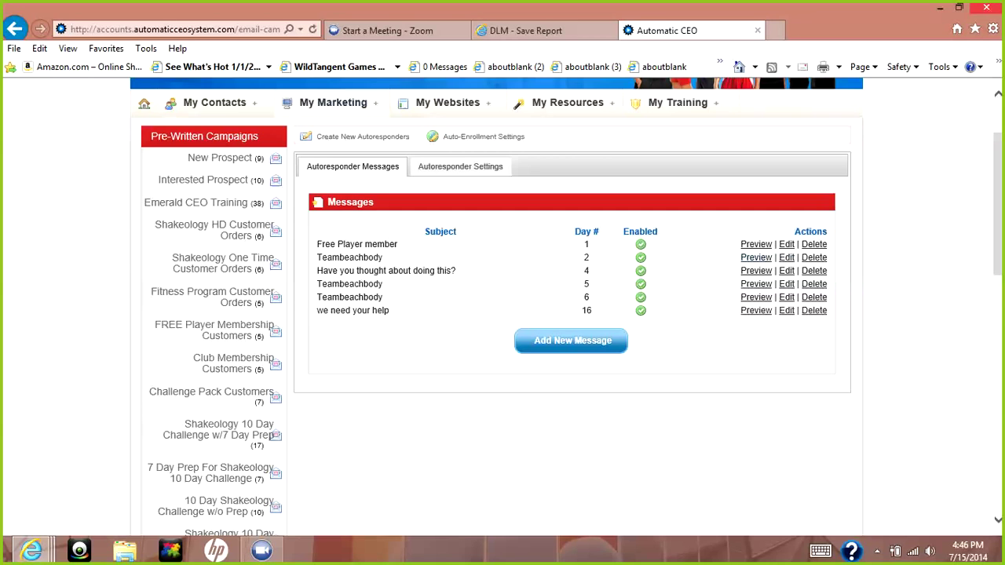
pyautogui.click(756, 257)
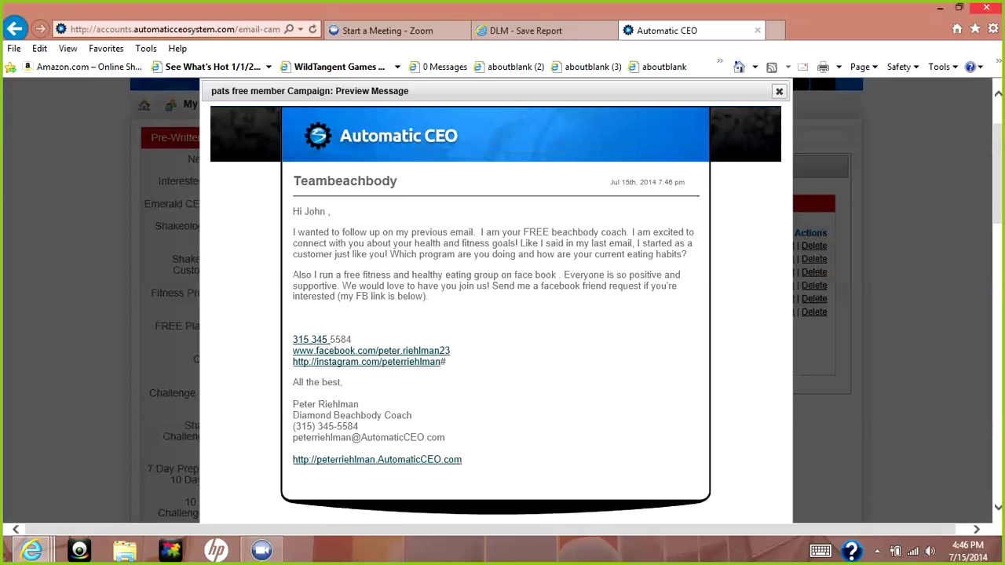
pyautogui.click(779, 91)
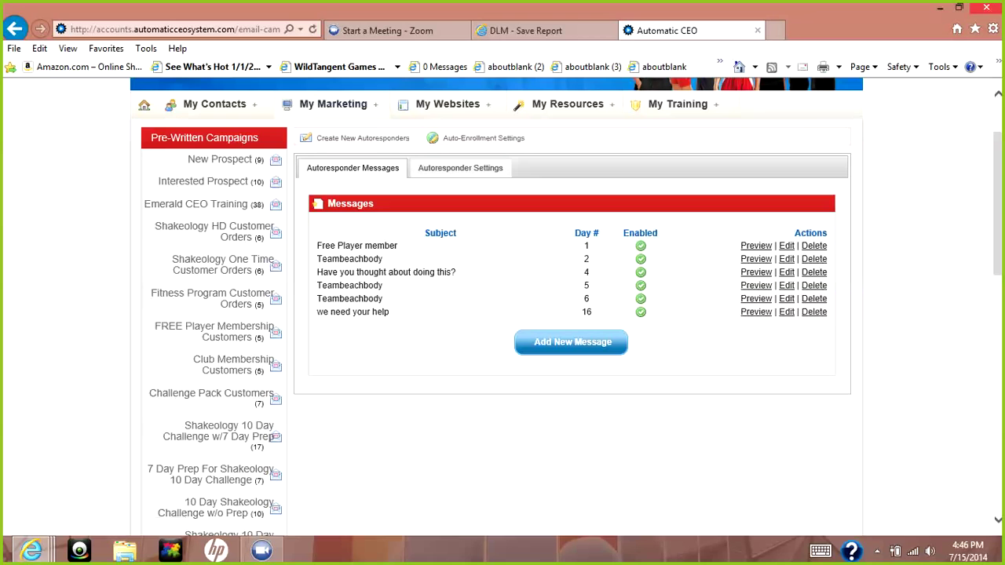